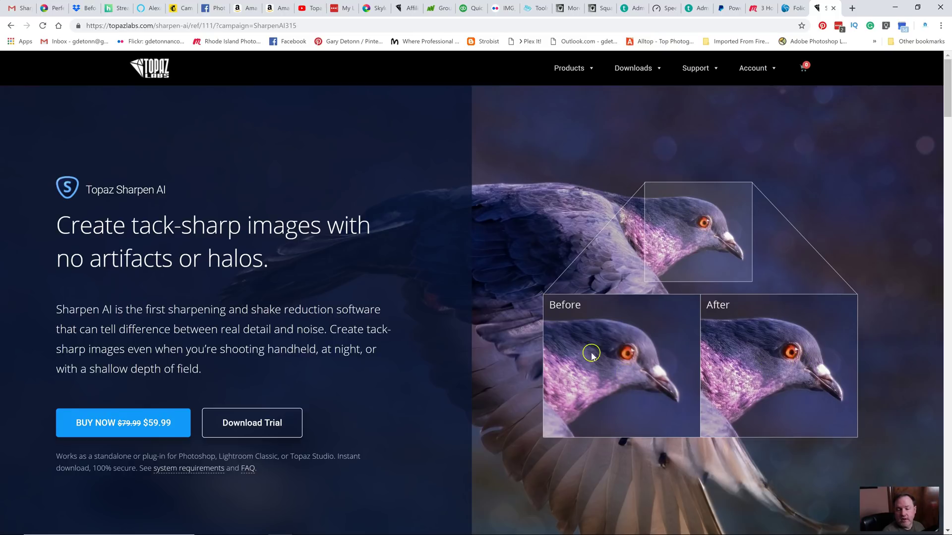
- Examine the Topaz Sharpen AI product page, including the Stabilize, Focus and Sharpen before-and-after comparisons and the landscape and portrait examples
{"action": "scroll", "coordinate": [498, 372], "scroll_direction": "down", "scroll_amount": 10}
{"action": "scroll", "coordinate": [497, 373], "scroll_direction": "down", "scroll_amount": 5}
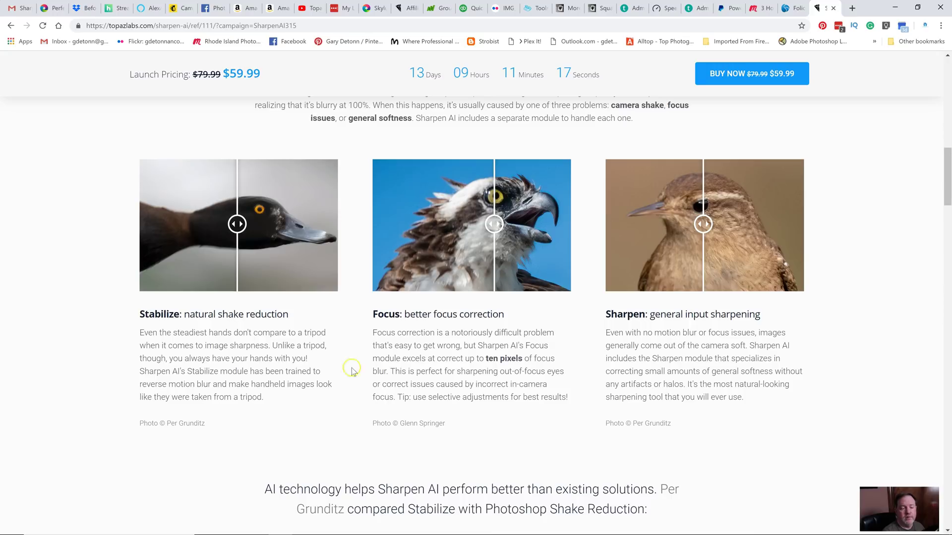
{"action": "left_click", "coordinate": [233, 239]}
{"action": "mouse_move", "coordinate": [234, 239]}
{"action": "left_mouse_down"}
{"action": "mouse_move", "coordinate": [278, 225]}
{"action": "mouse_move", "coordinate": [210, 235]}
{"action": "mouse_move", "coordinate": [304, 225]}
{"action": "mouse_move", "coordinate": [221, 229]}
{"action": "left_mouse_up"}
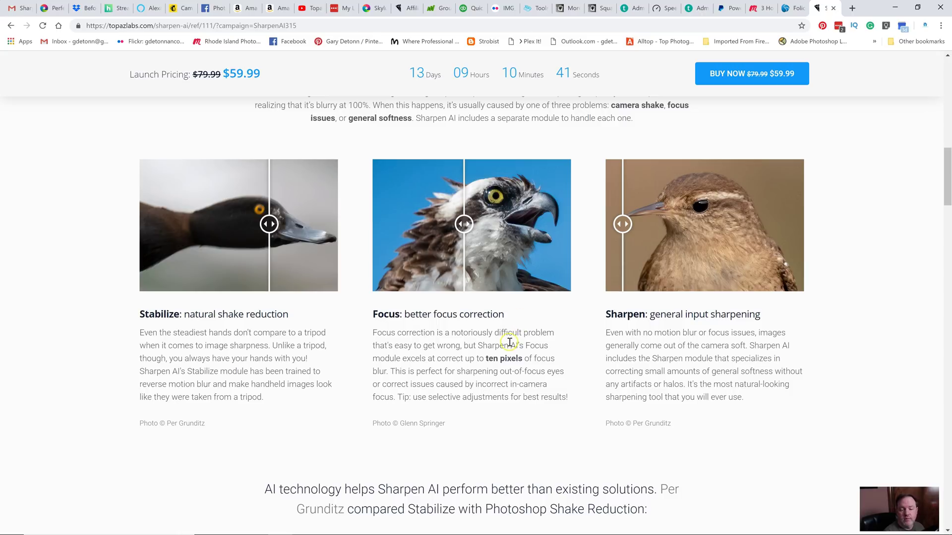
{"action": "scroll", "coordinate": [510, 342], "scroll_direction": "down", "scroll_amount": 10}
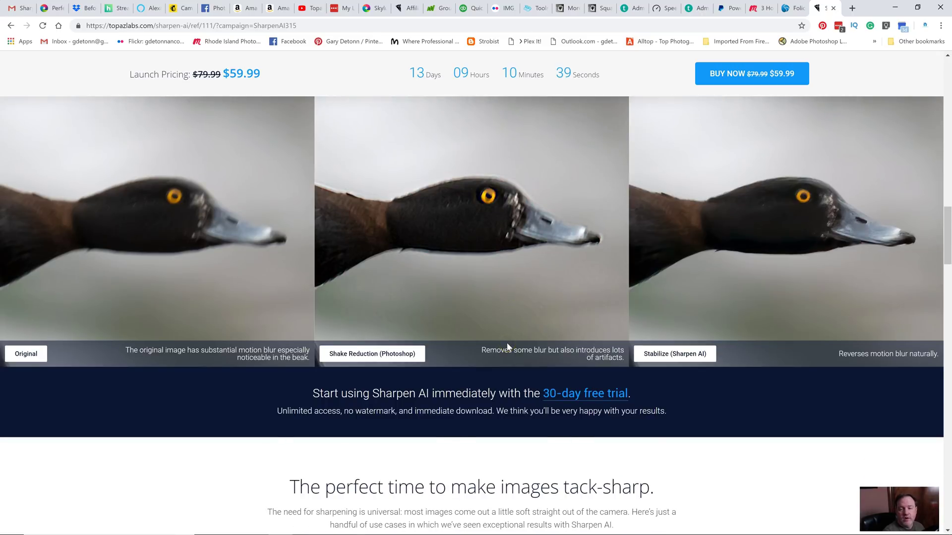
{"action": "scroll", "coordinate": [506, 343], "scroll_direction": "down", "scroll_amount": 20}
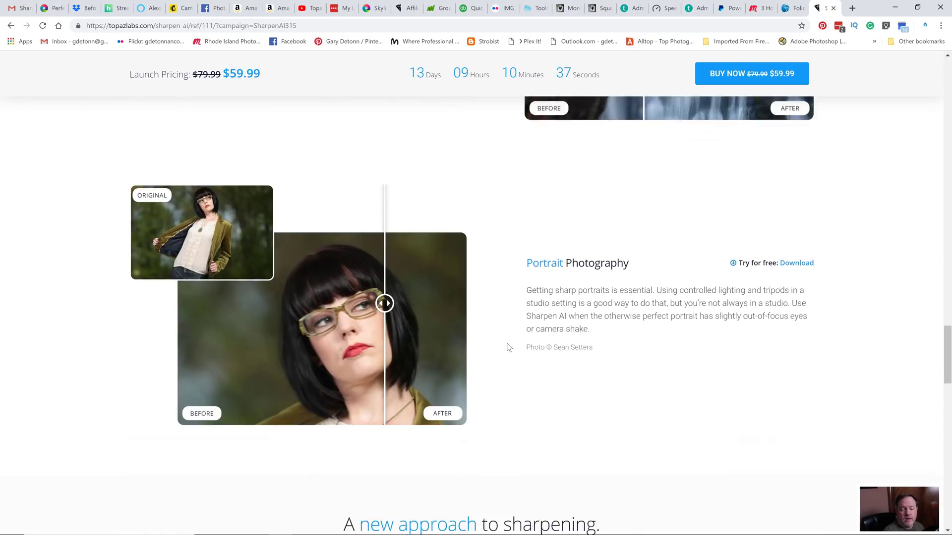
{"action": "scroll", "coordinate": [507, 347], "scroll_direction": "down", "scroll_amount": 7}
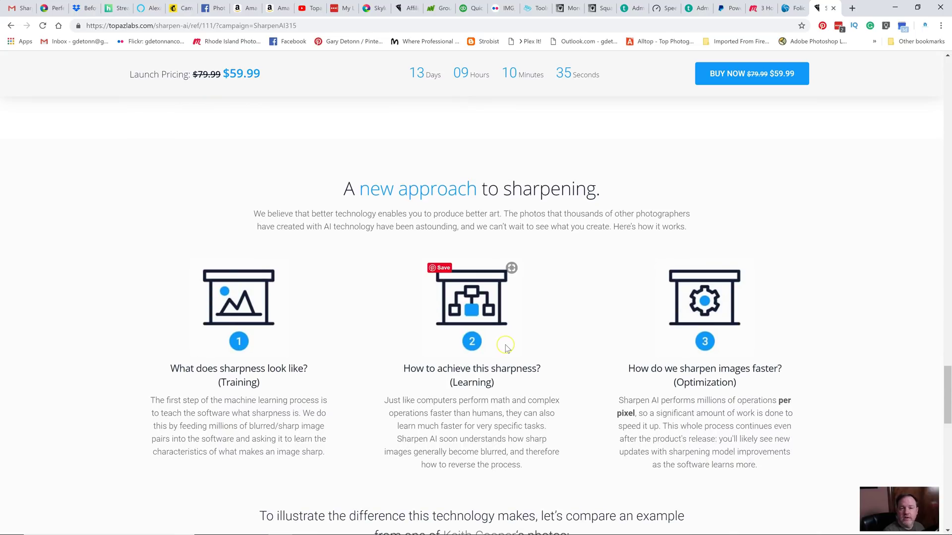
{"action": "scroll", "coordinate": [566, 344], "scroll_direction": "up", "scroll_amount": 18}
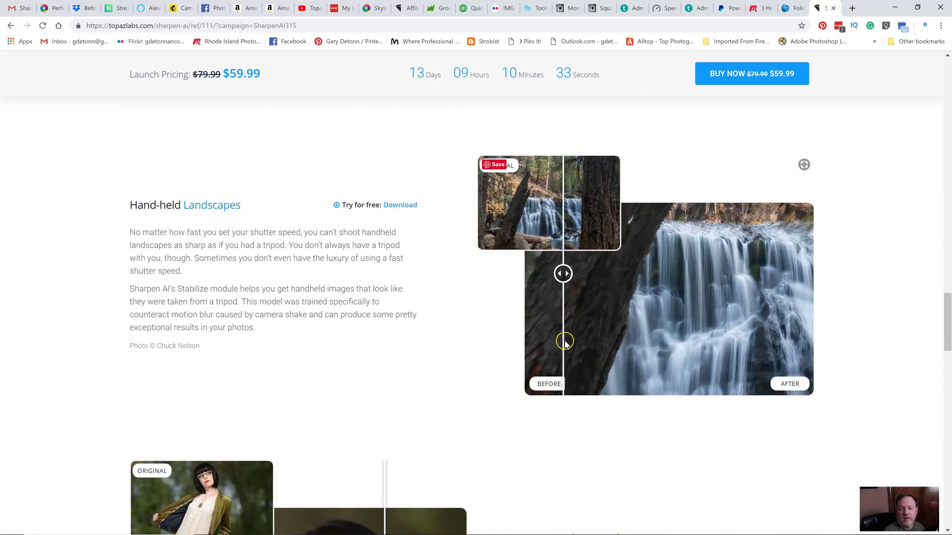
- Switch to Topaz Sharpen AI and open the image 854451679_e54444c32b_o from the Downloads folder
{"action": "left_click", "coordinate": [895, 7]}
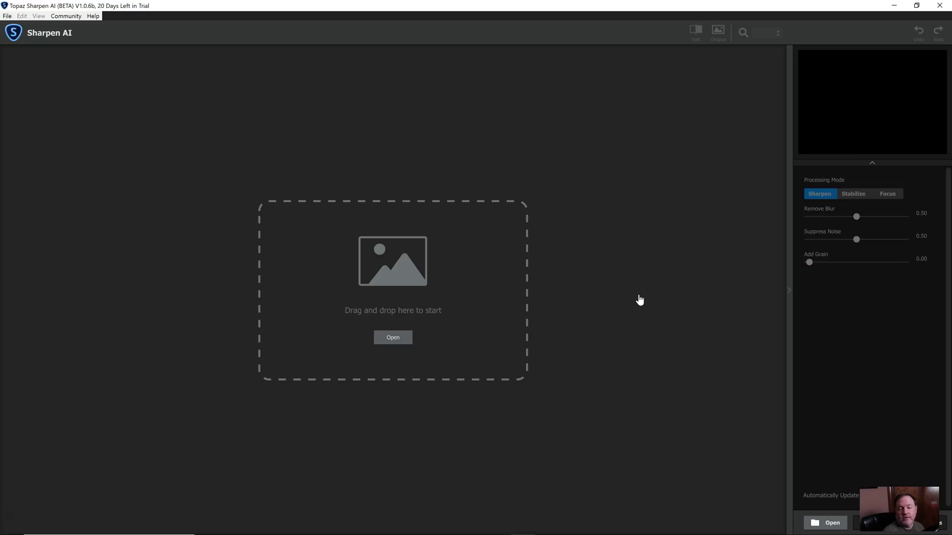
{"action": "left_click", "coordinate": [610, 237]}
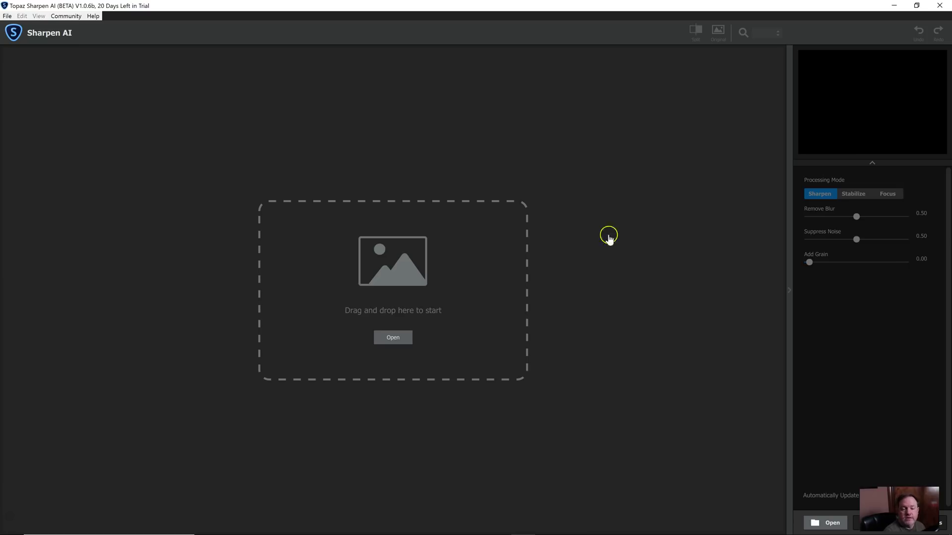
{"action": "left_click", "coordinate": [397, 339]}
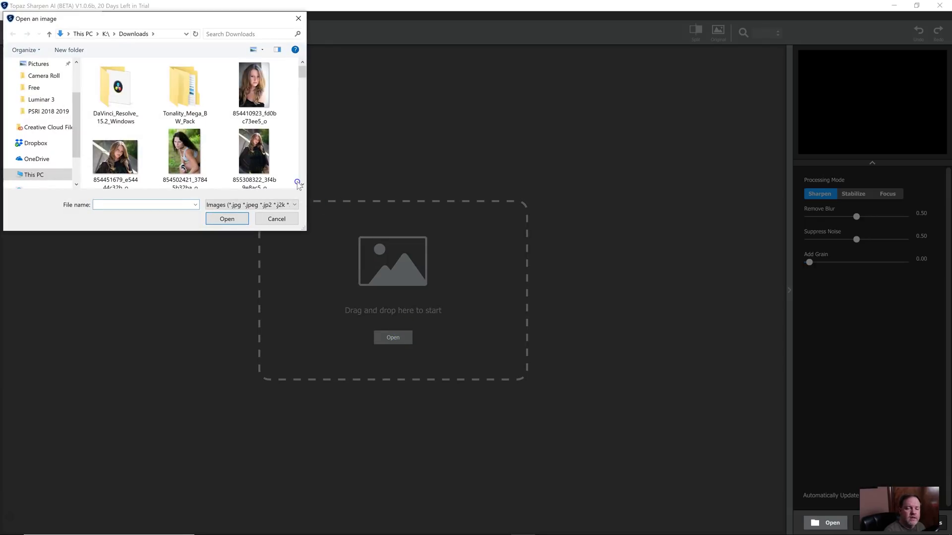
{"action": "left_click", "coordinate": [107, 161]}
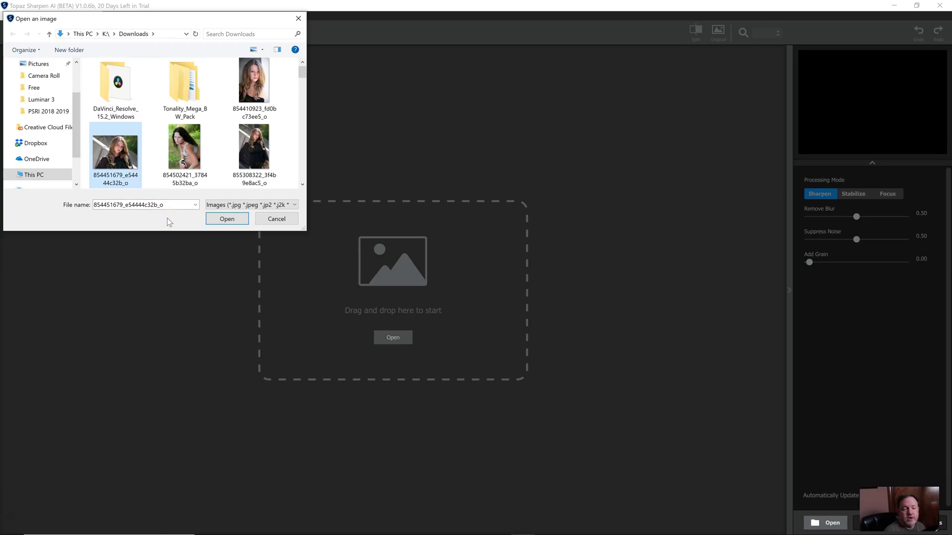
{"action": "left_click", "coordinate": [226, 218]}
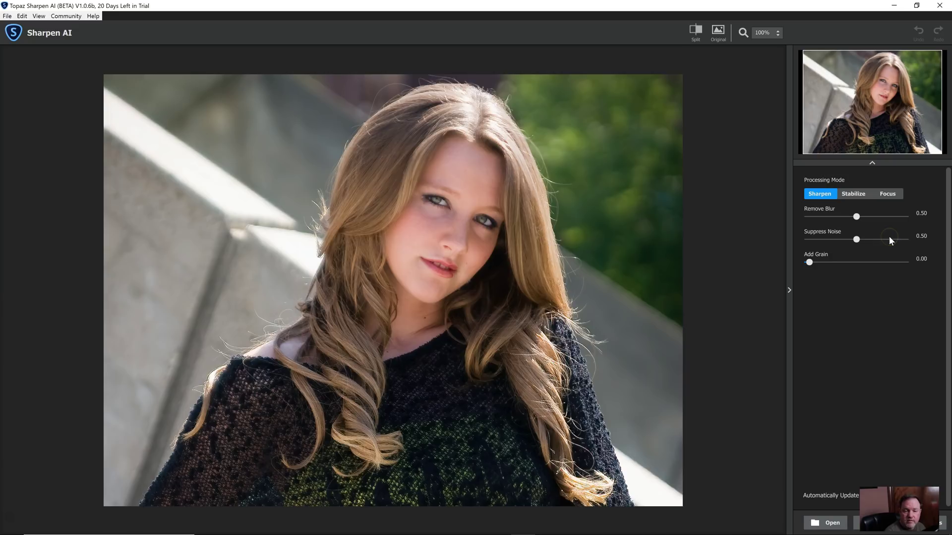
- Compare the sharpened face in the portrait with the original image
{"action": "left_click", "coordinate": [452, 215]}
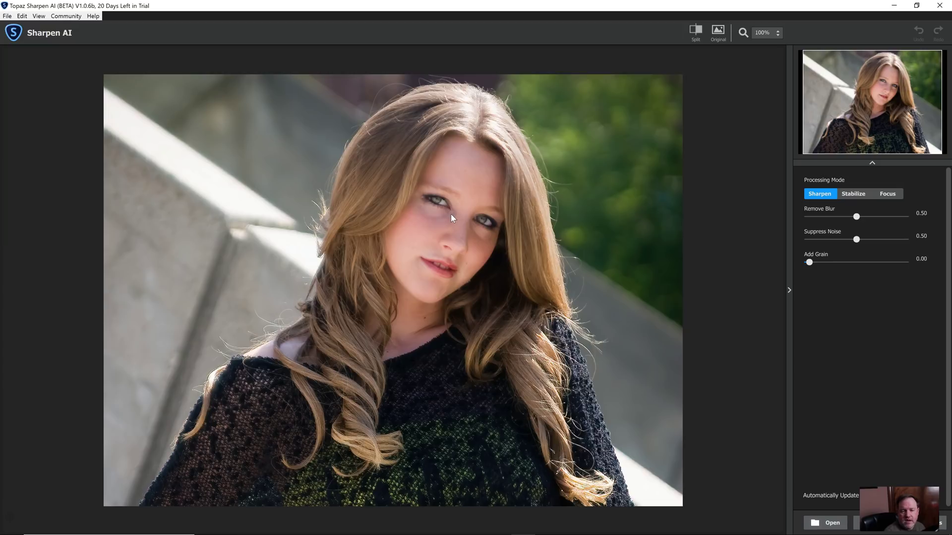
{"action": "left_click", "coordinate": [451, 217]}
{"action": "left_click", "coordinate": [452, 217]}
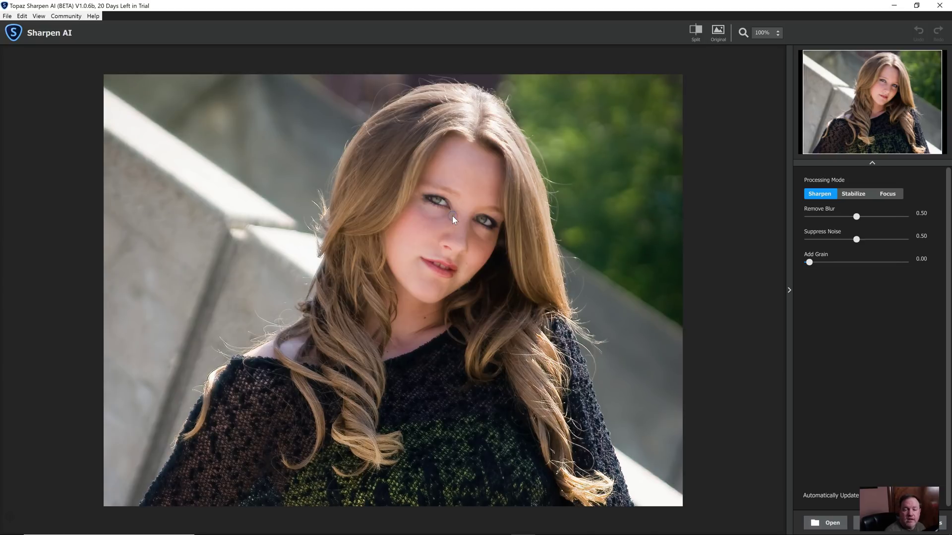
- Set Remove Blur to 0.70 in Sharpen mode and inspect the face and hair against the original
{"action": "left_click_drag", "start_coordinate": [855, 219], "coordinate": [875, 217]}
{"action": "left_click_drag", "start_coordinate": [615, 252], "coordinate": [464, 238]}
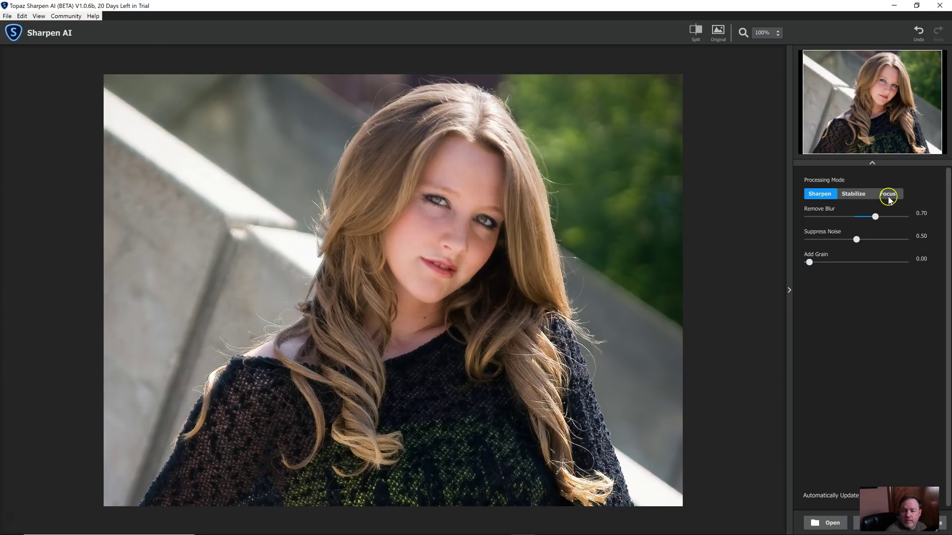
{"action": "left_click", "coordinate": [502, 236]}
{"action": "left_click", "coordinate": [553, 252]}
{"action": "left_click", "coordinate": [578, 255]}
{"action": "left_click", "coordinate": [604, 258]}
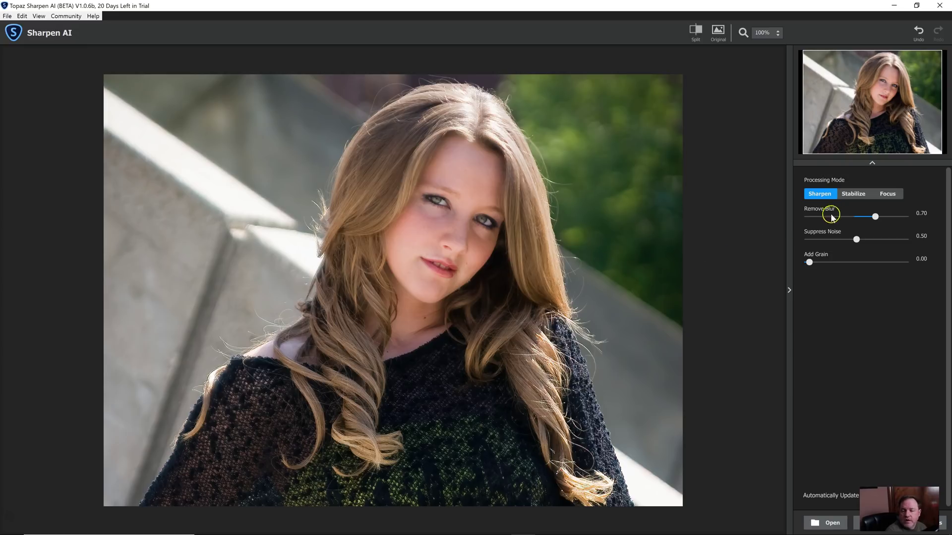
- Switch the processing mode to Stabilize and compare the result with the original, including in a split view through the face
{"action": "left_click", "coordinate": [851, 194]}
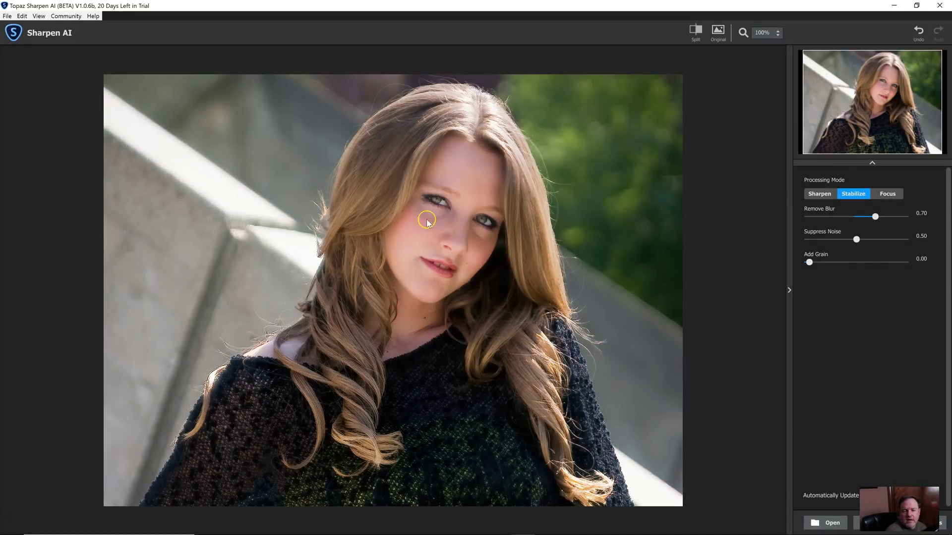
{"action": "left_click", "coordinate": [460, 214]}
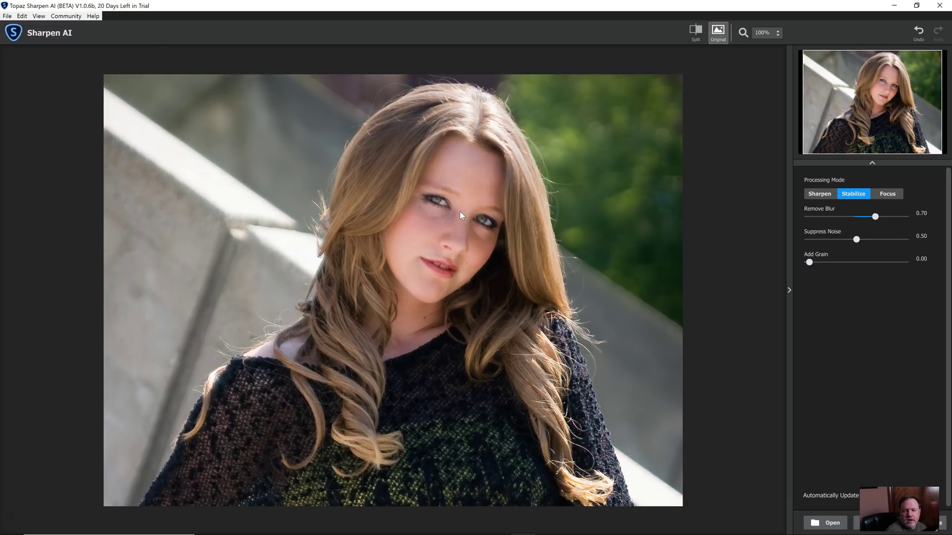
{"action": "left_click_drag", "start_coordinate": [459, 212], "coordinate": [460, 211]}
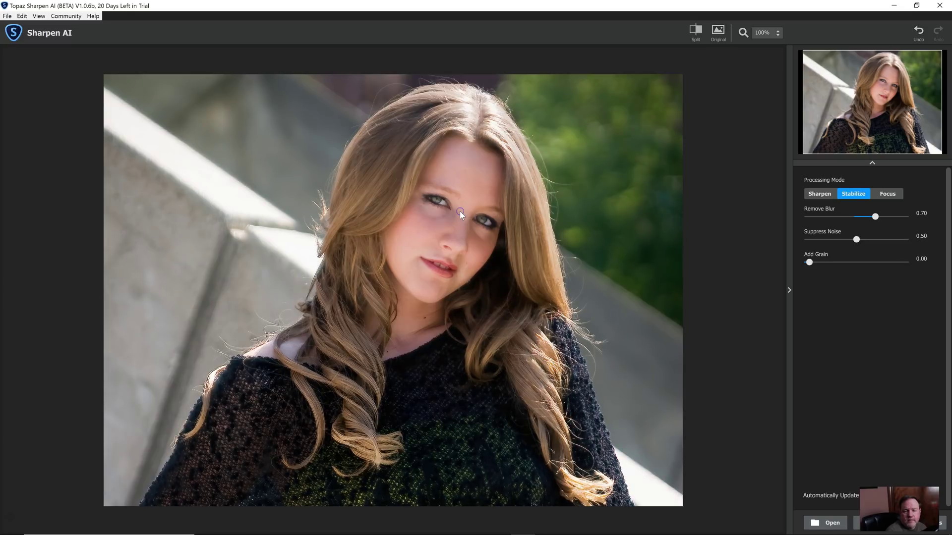
{"action": "left_click", "coordinate": [696, 30]}
{"action": "mouse_move", "coordinate": [390, 219]}
{"action": "left_mouse_down"}
{"action": "mouse_move", "coordinate": [508, 232]}
{"action": "mouse_move", "coordinate": [346, 223]}
{"action": "mouse_move", "coordinate": [492, 234]}
{"action": "mouse_move", "coordinate": [403, 233]}
{"action": "left_mouse_up"}
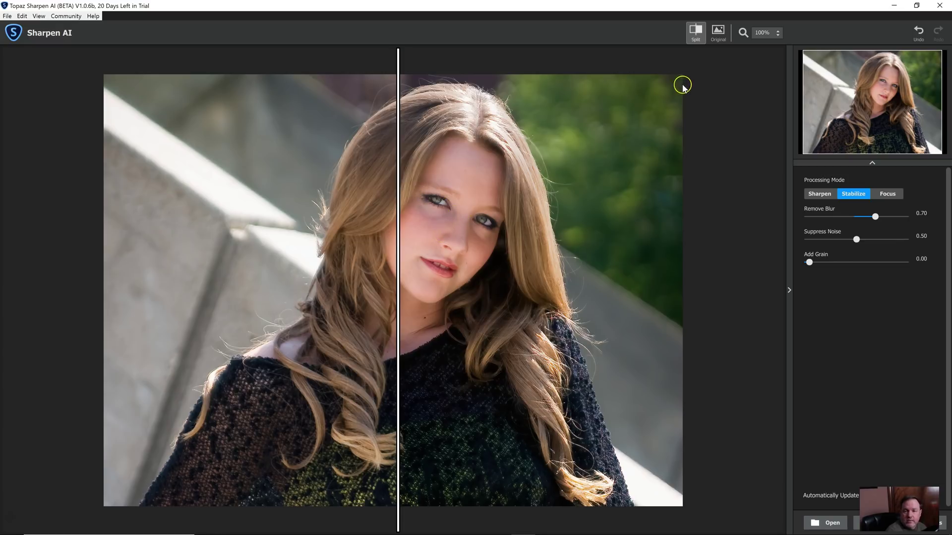
{"action": "left_click", "coordinate": [695, 32]}
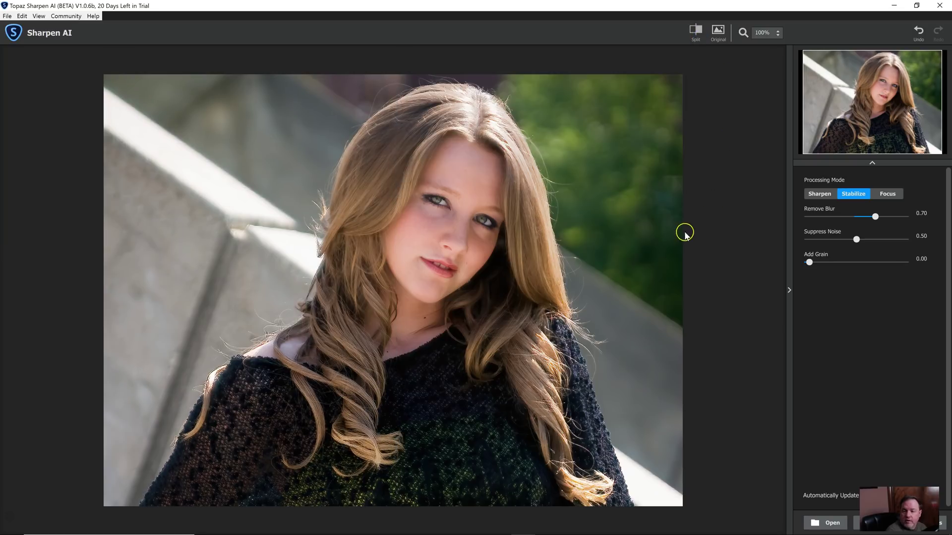
- Try the Focus processing mode on the portrait and compare the face with the original
{"action": "left_click", "coordinate": [888, 194]}
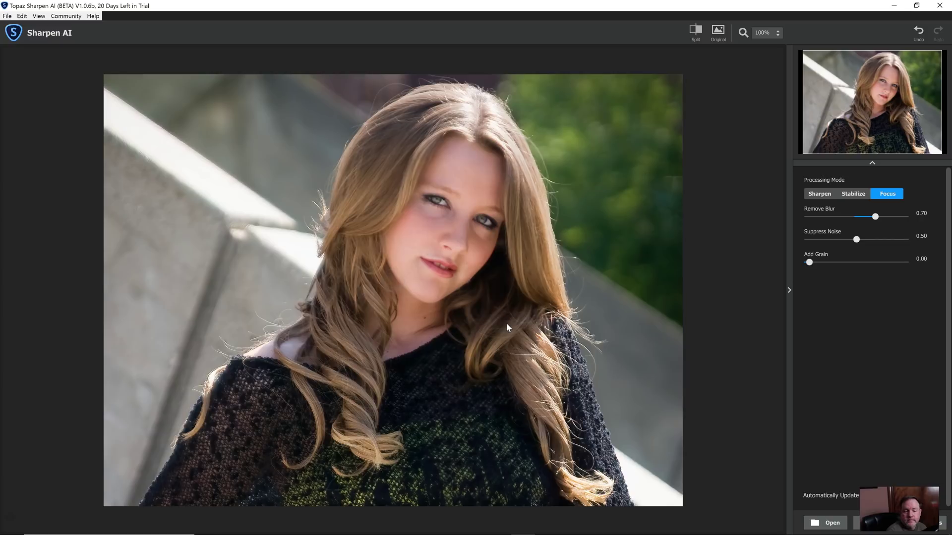
{"action": "left_click", "coordinate": [458, 216]}
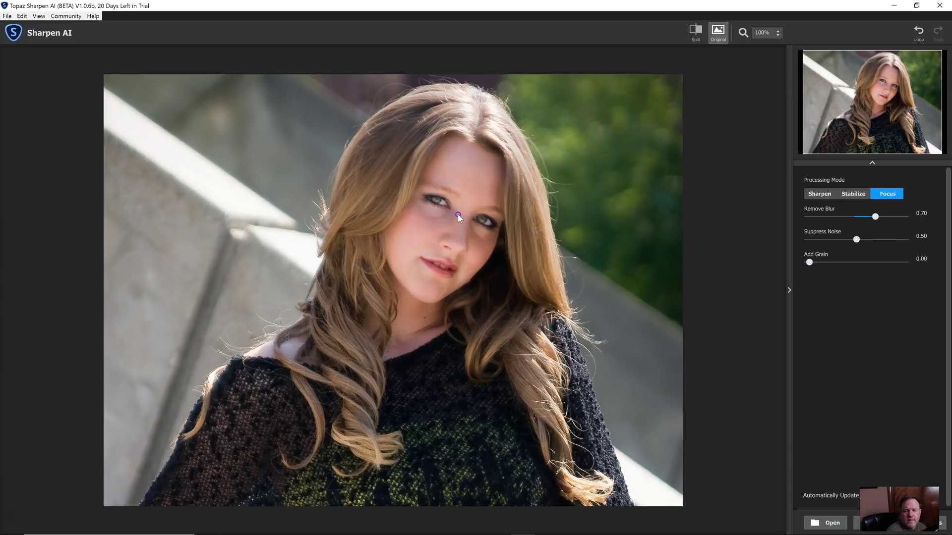
{"action": "left_click", "coordinate": [457, 215]}
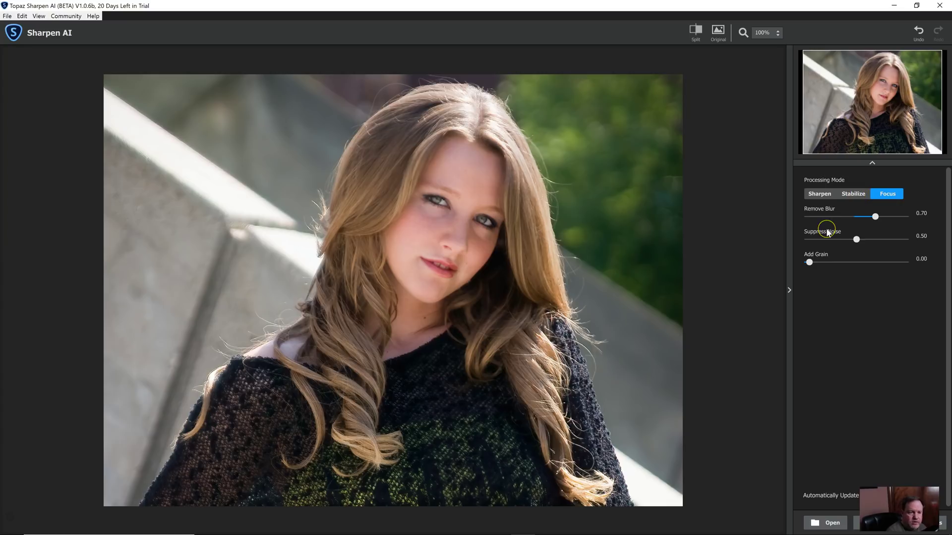
- Return the portrait to the Stabilize processing mode and check the eyes against the original
{"action": "left_click", "coordinate": [852, 194]}
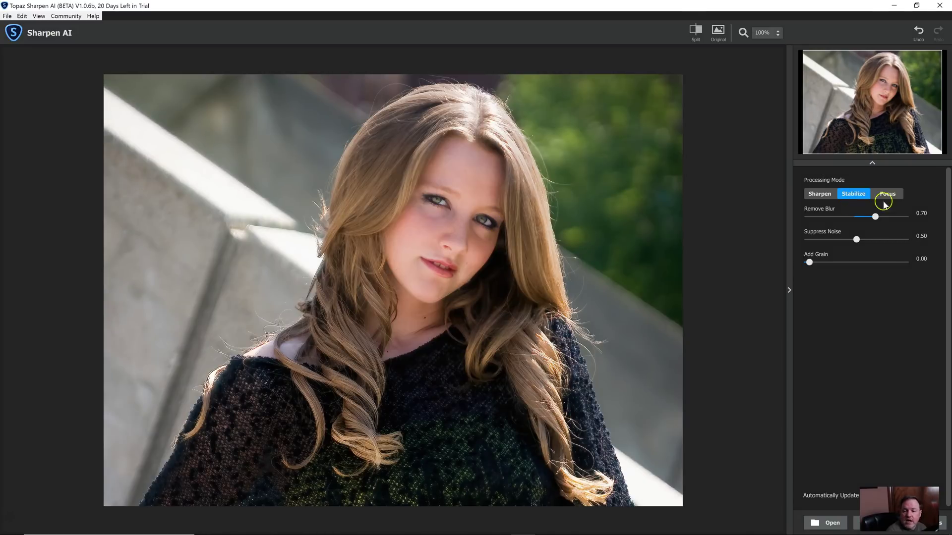
{"action": "left_click", "coordinate": [443, 208]}
{"action": "left_click", "coordinate": [443, 207]}
- Close the portrait without saving its changes and open the image 855365232_d4cf2ec4a4_o
{"action": "left_click", "coordinate": [854, 525]}
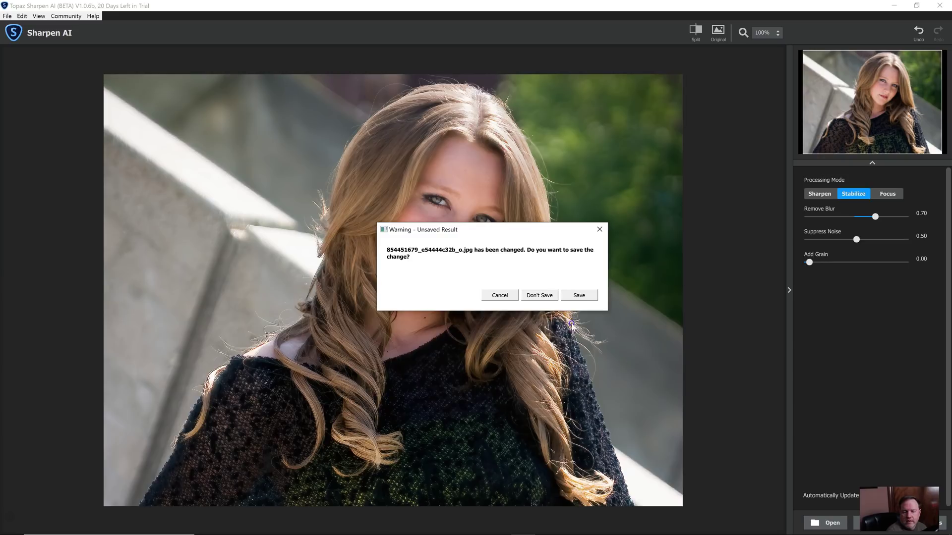
{"action": "left_click", "coordinate": [545, 296]}
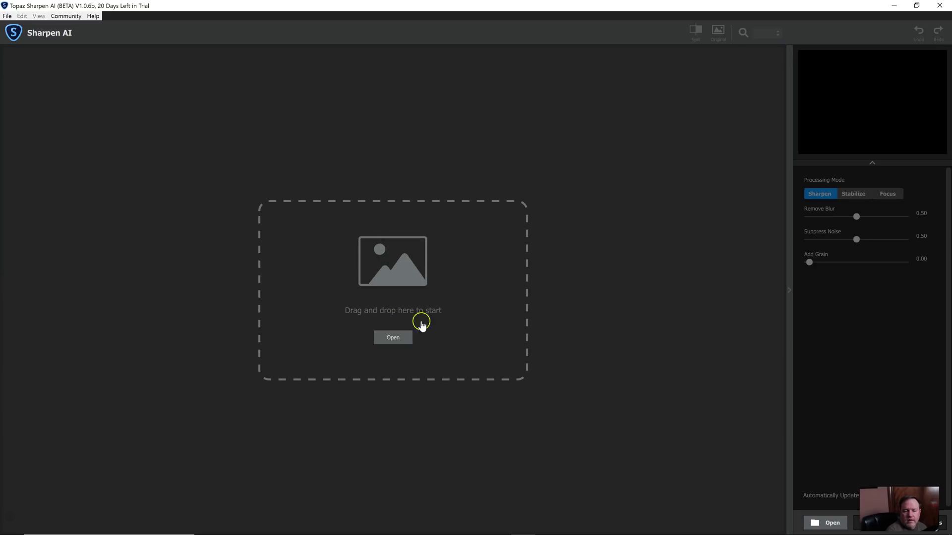
{"action": "left_click", "coordinate": [402, 339]}
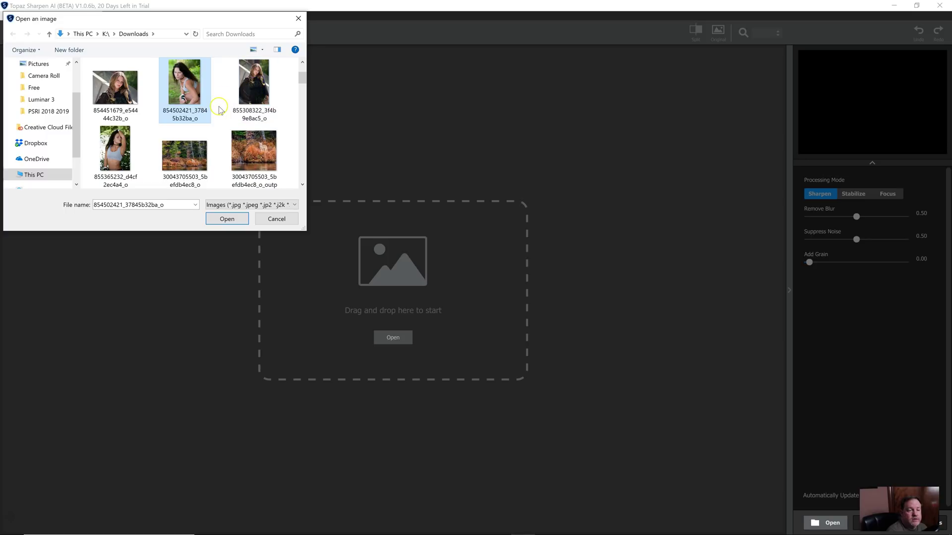
{"action": "left_click", "coordinate": [117, 148]}
{"action": "left_click", "coordinate": [211, 219]}
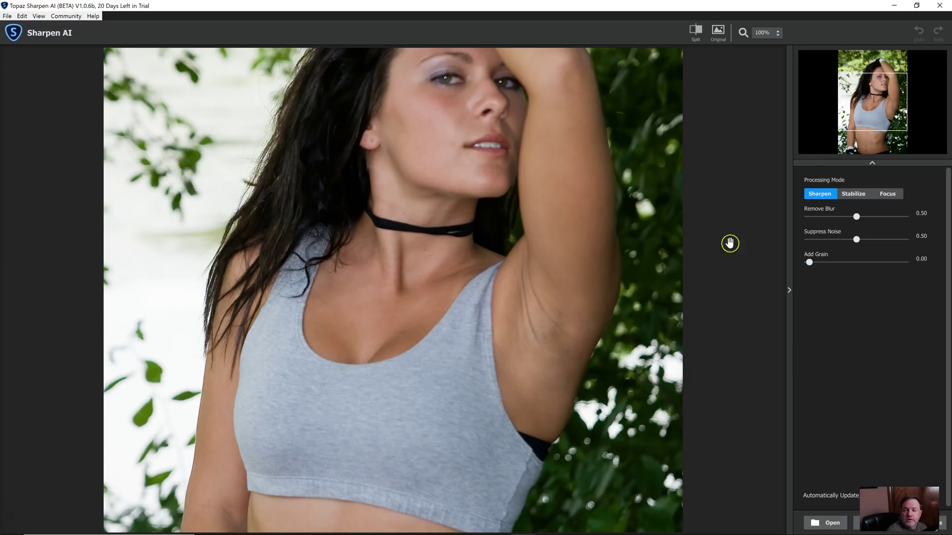
- Bring the woman's face into view in the preview and compare the default Sharpen result with the original
{"action": "left_click_drag", "start_coordinate": [878, 117], "coordinate": [879, 100]}
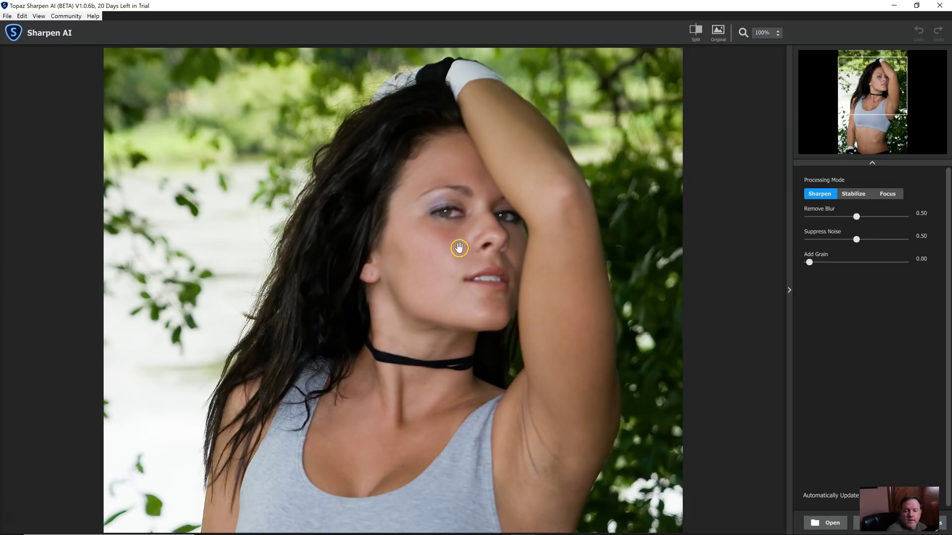
{"action": "left_click", "coordinate": [441, 243]}
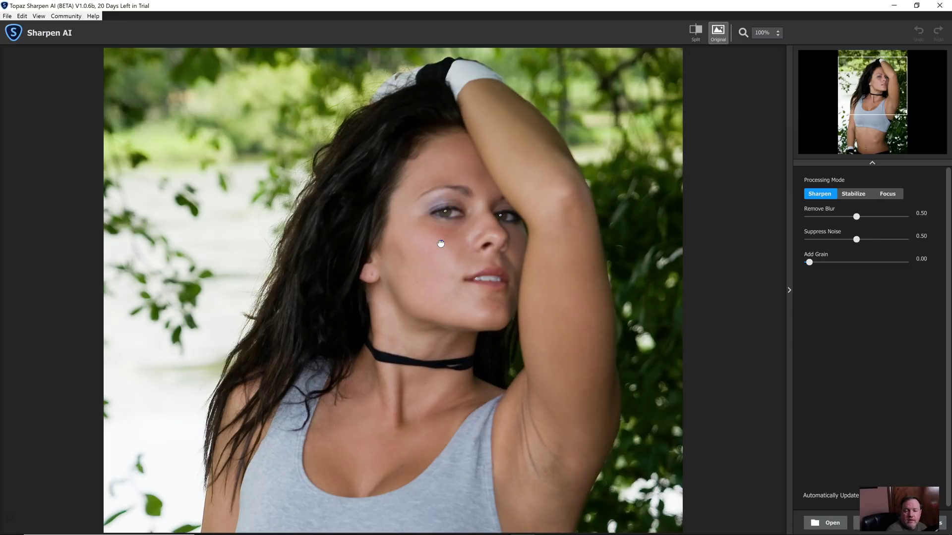
{"action": "left_click_drag", "start_coordinate": [441, 243], "coordinate": [441, 242]}
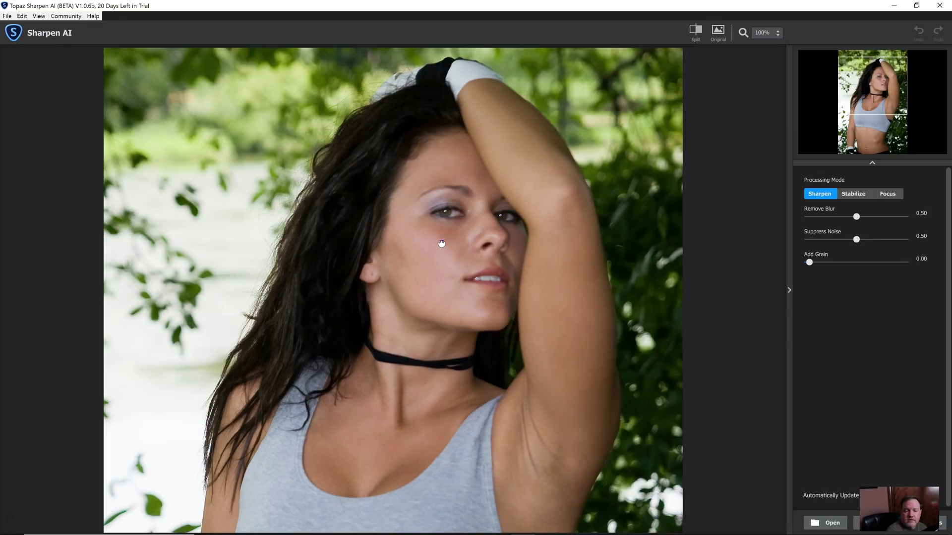
{"action": "left_click", "coordinate": [441, 242]}
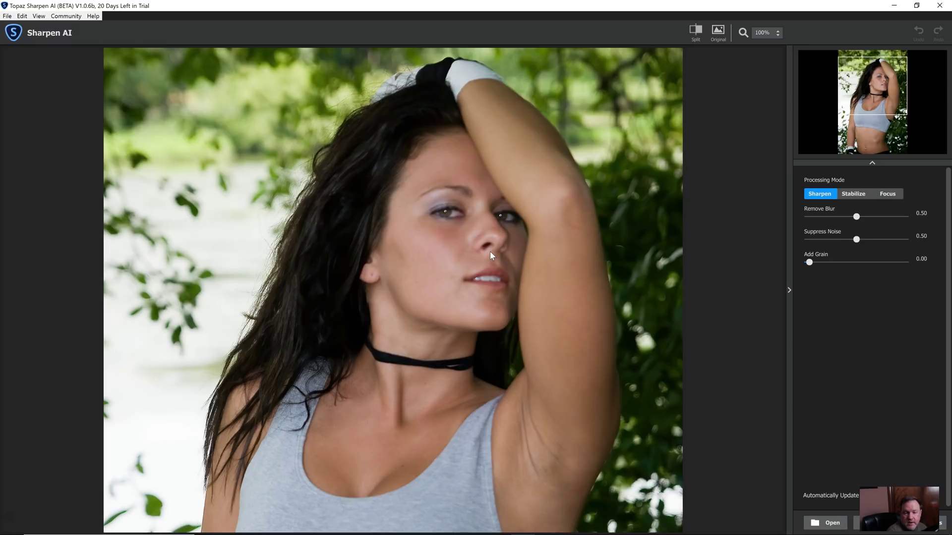
- Set Remove Blur to 0.60 and inspect the eyes and hair in Sharpen mode
{"action": "left_click_drag", "start_coordinate": [434, 218], "coordinate": [453, 220]}
{"action": "left_click", "coordinate": [468, 227]}
{"action": "mouse_move", "coordinate": [467, 227]}
{"action": "left_mouse_down"}
{"action": "mouse_move", "coordinate": [452, 233]}
{"action": "mouse_move", "coordinate": [431, 217]}
{"action": "mouse_move", "coordinate": [463, 228]}
{"action": "mouse_move", "coordinate": [477, 213]}
{"action": "mouse_move", "coordinate": [434, 206]}
{"action": "mouse_move", "coordinate": [428, 221]}
{"action": "mouse_move", "coordinate": [482, 236]}
{"action": "mouse_move", "coordinate": [480, 259]}
{"action": "mouse_move", "coordinate": [172, 287]}
{"action": "mouse_move", "coordinate": [281, 278]}
{"action": "mouse_move", "coordinate": [249, 322]}
{"action": "left_mouse_up"}
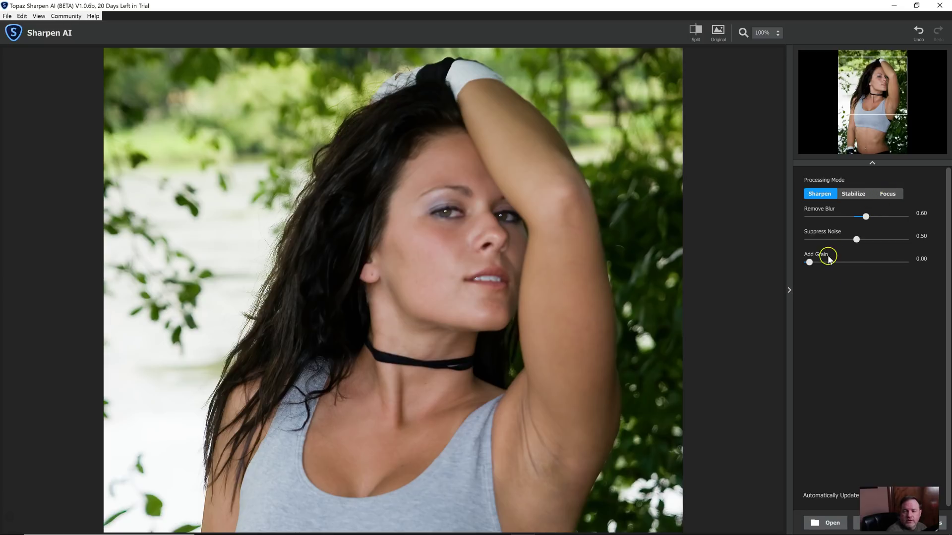
- Switch the portrait to the Focus processing mode and compare the woman's eyes and face with the original
{"action": "left_click", "coordinate": [888, 195]}
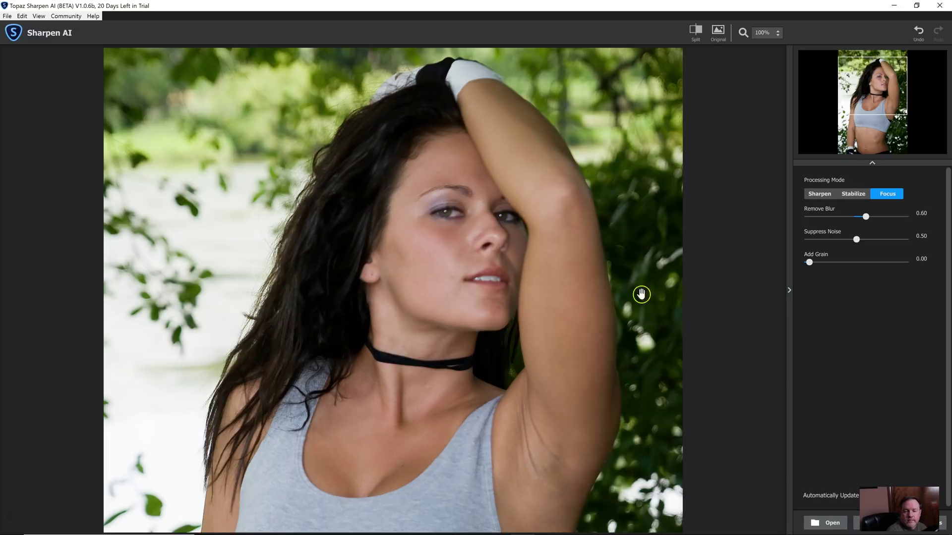
{"action": "left_click", "coordinate": [459, 221]}
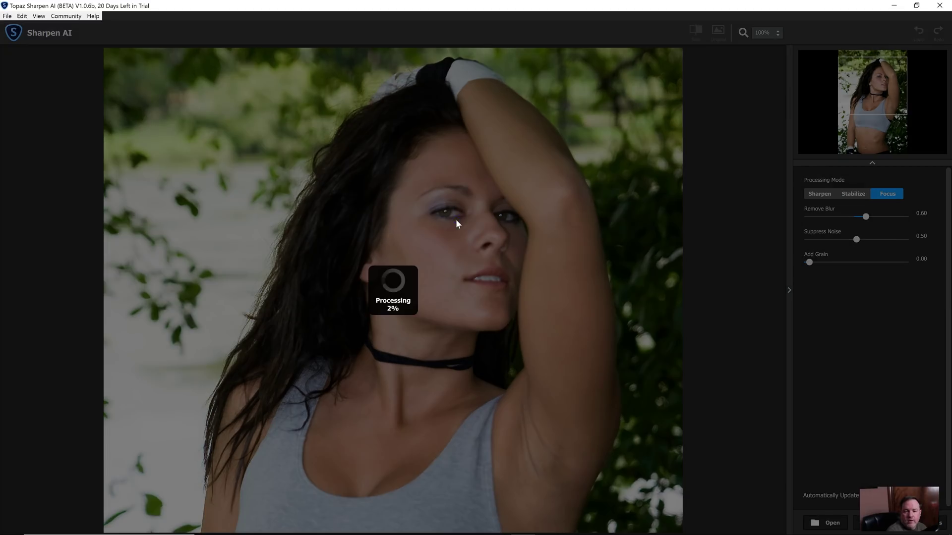
{"action": "mouse_move", "coordinate": [459, 222]}
{"action": "left_mouse_down"}
{"action": "mouse_move", "coordinate": [458, 241]}
{"action": "mouse_move", "coordinate": [461, 212]}
{"action": "mouse_move", "coordinate": [451, 202]}
{"action": "mouse_move", "coordinate": [422, 210]}
{"action": "mouse_move", "coordinate": [459, 198]}
{"action": "left_mouse_up"}
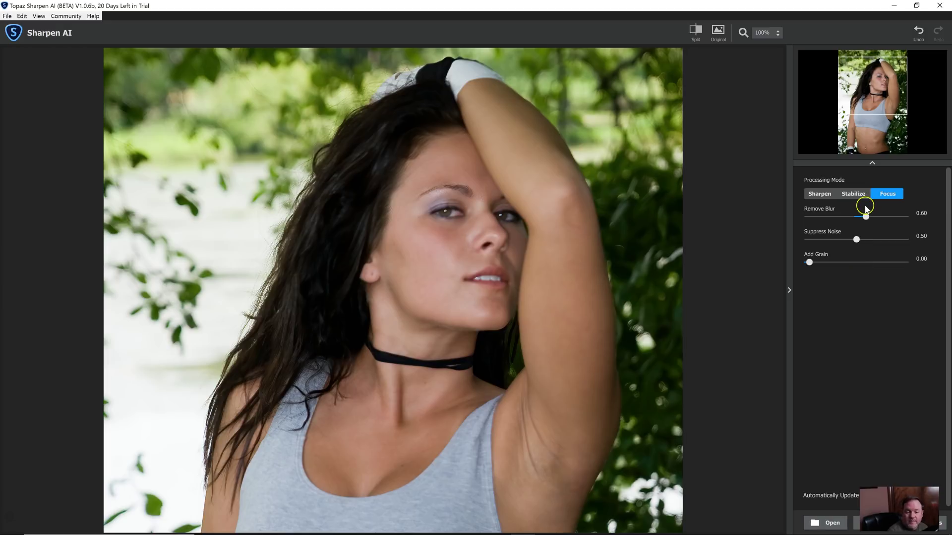
- Set the processing mode to Stabilize and compare the woman's face with the original
{"action": "left_click", "coordinate": [853, 194]}
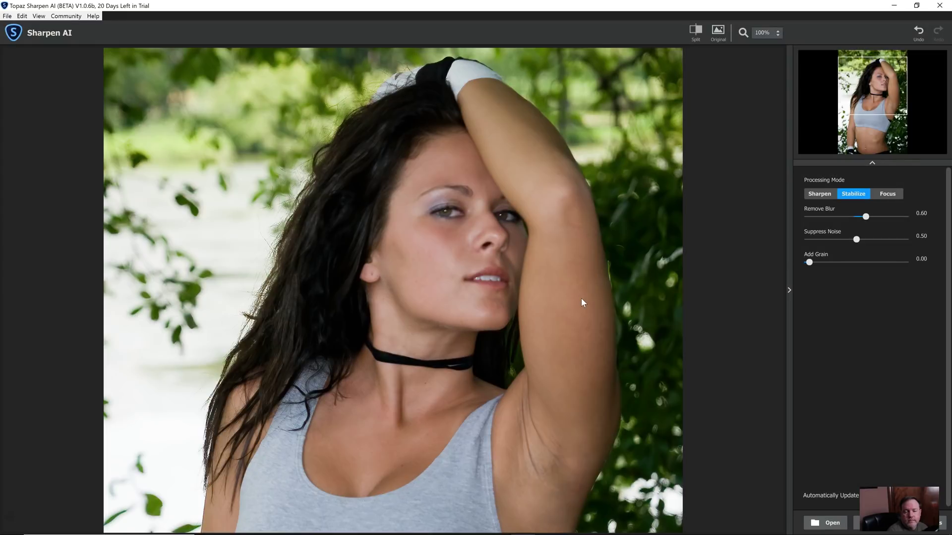
{"action": "left_click", "coordinate": [456, 229]}
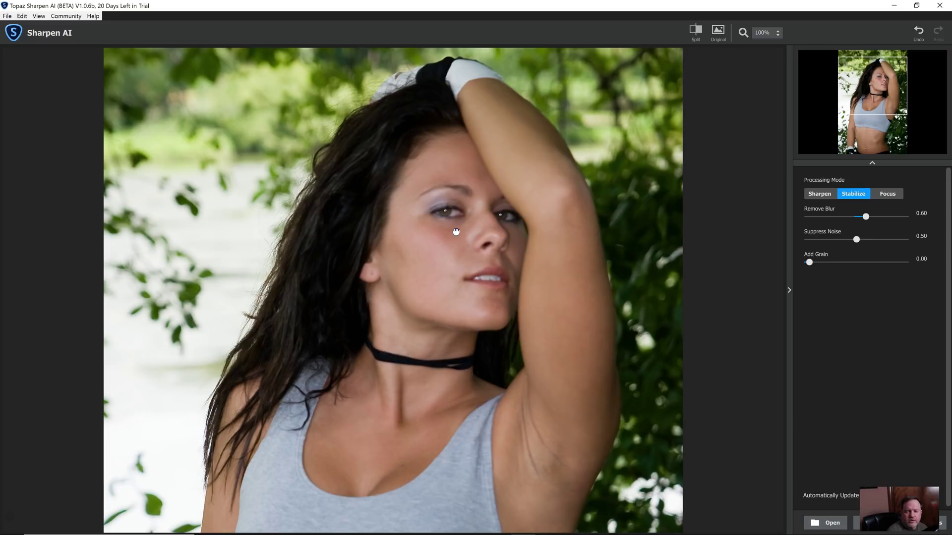
{"action": "left_click", "coordinate": [456, 232]}
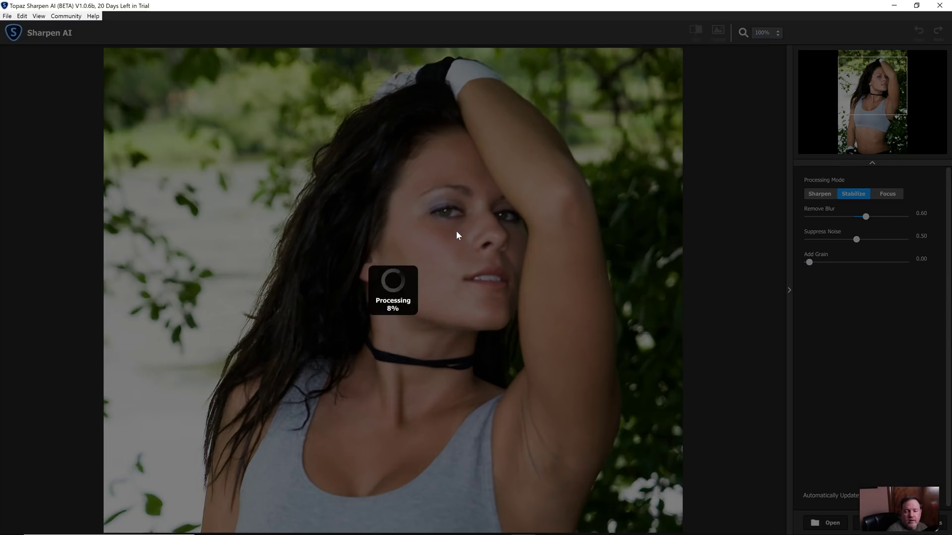
{"action": "left_click", "coordinate": [453, 257]}
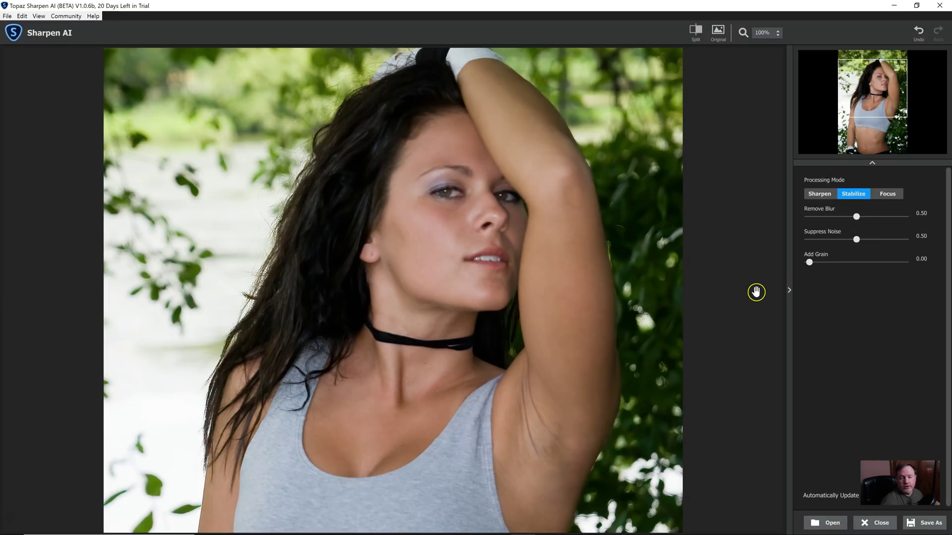
{"action": "left_click", "coordinate": [499, 255]}
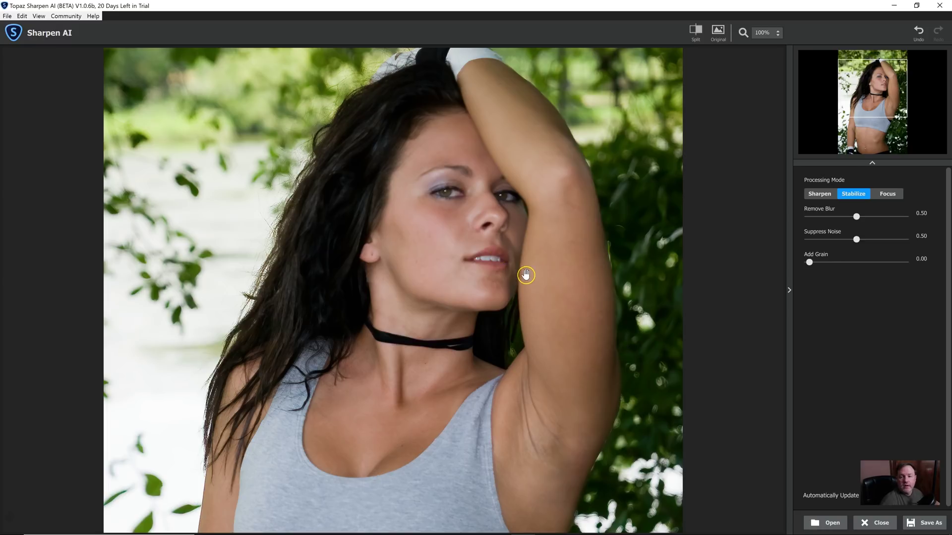
- Compare the Stabilize result with the original in split view across the face, and set Remove Blur to 0.60
{"action": "left_click", "coordinate": [695, 32]}
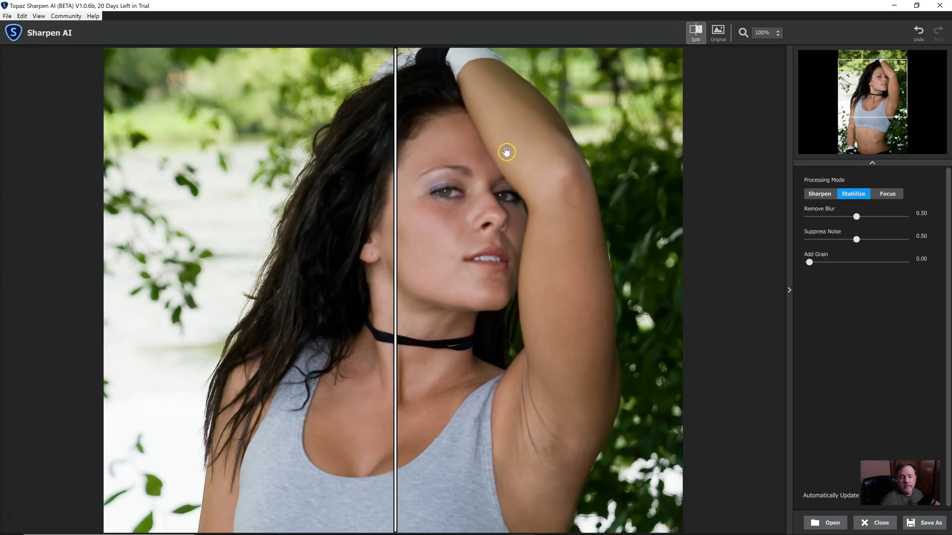
{"action": "left_click_drag", "start_coordinate": [398, 248], "coordinate": [425, 268]}
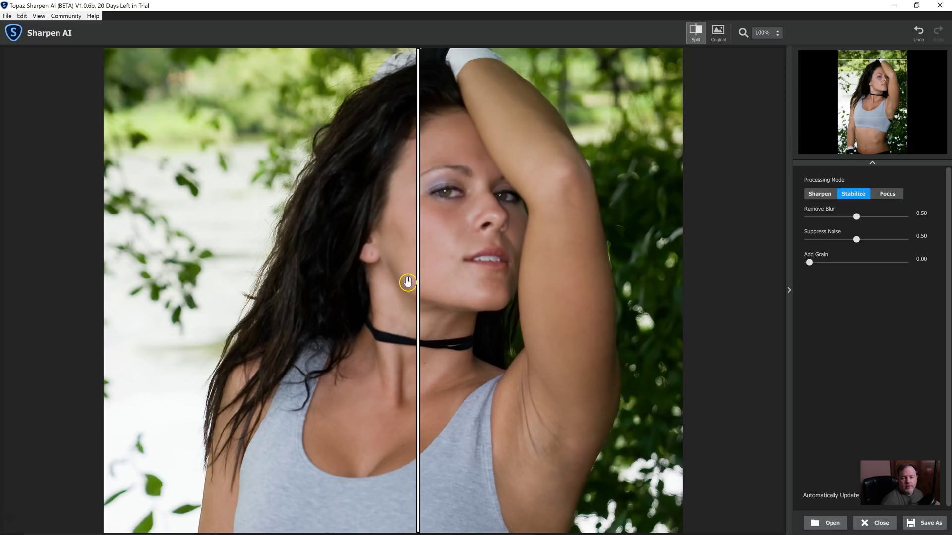
{"action": "left_click_drag", "start_coordinate": [849, 218], "coordinate": [865, 218]}
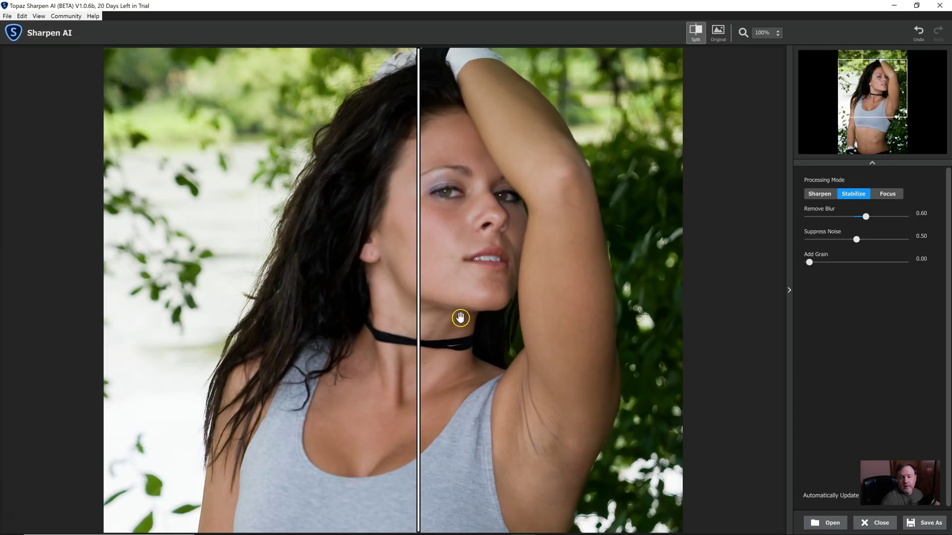
- Try the Focus processing mode in the split comparison and return the portrait to Stabilize
{"action": "left_click", "coordinate": [884, 195]}
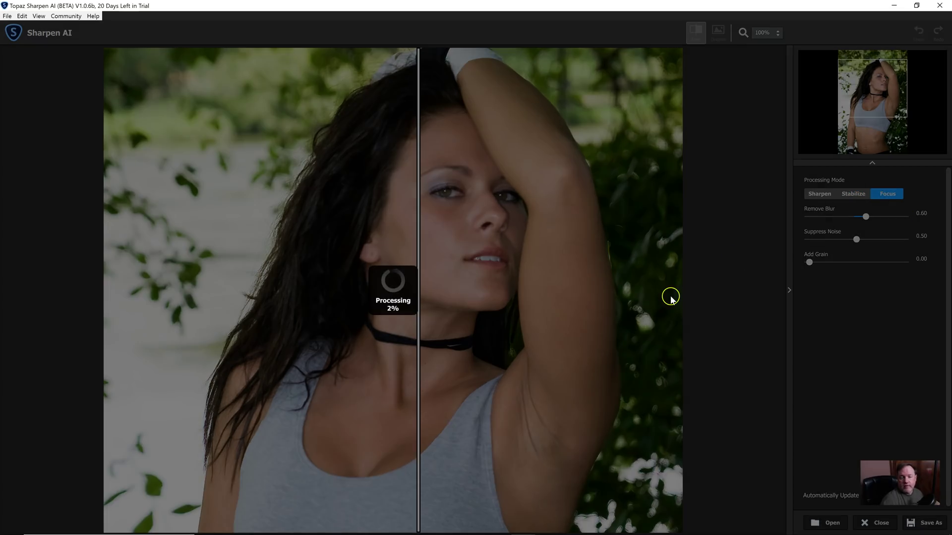
{"action": "mouse_move", "coordinate": [418, 342]}
{"action": "left_mouse_down"}
{"action": "mouse_move", "coordinate": [409, 342]}
{"action": "mouse_move", "coordinate": [523, 346]}
{"action": "mouse_move", "coordinate": [423, 341]}
{"action": "left_mouse_up"}
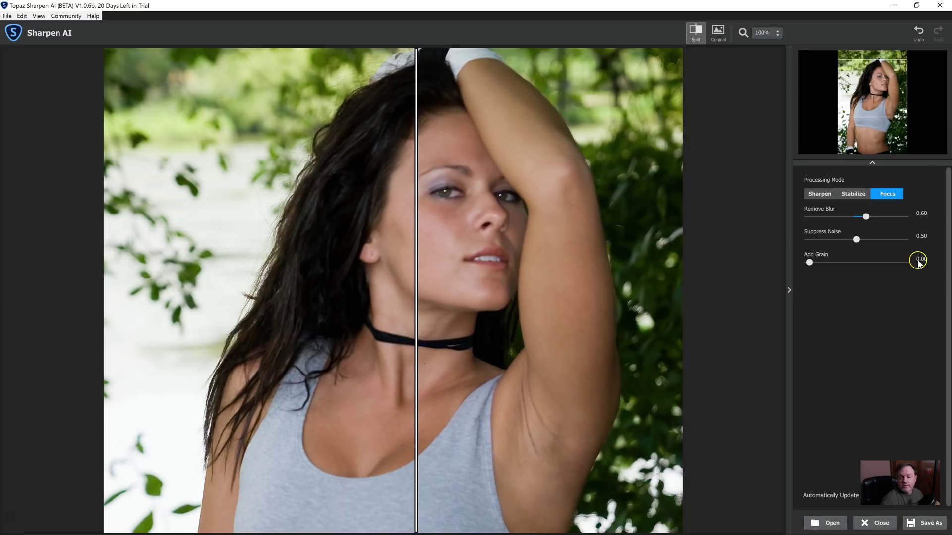
{"action": "left_click", "coordinate": [852, 195]}
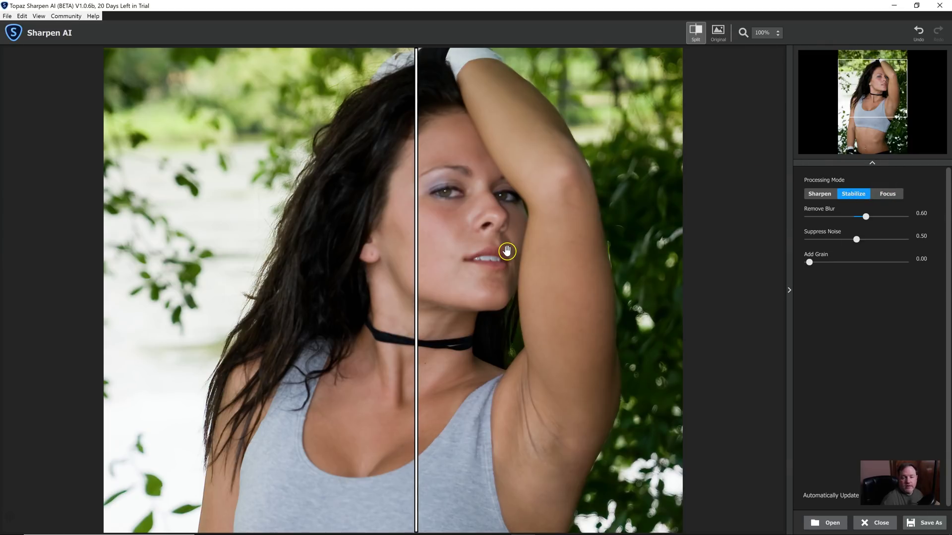
- Turn off the split view and save the portrait as a JPG with "model dark hair" added to the start of its file name
{"action": "left_click", "coordinate": [695, 32]}
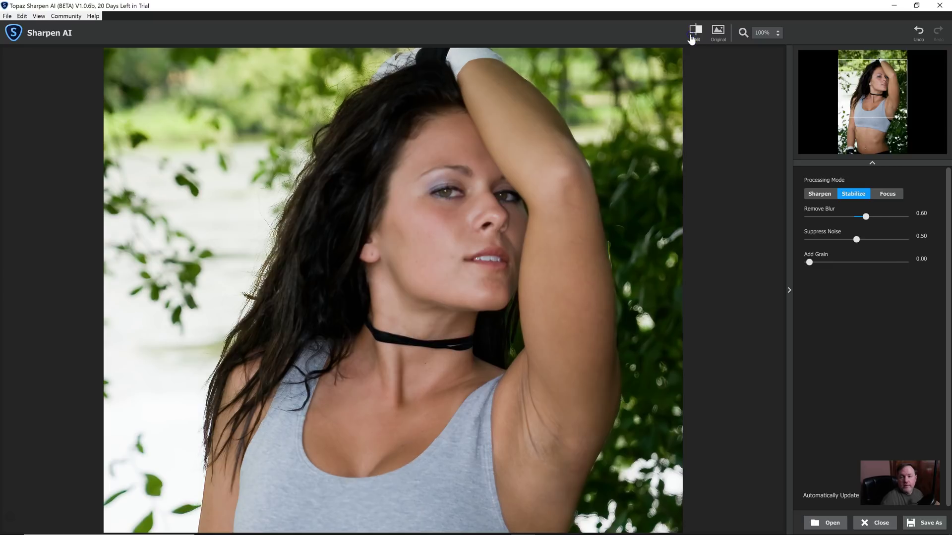
{"action": "left_click", "coordinate": [924, 523]}
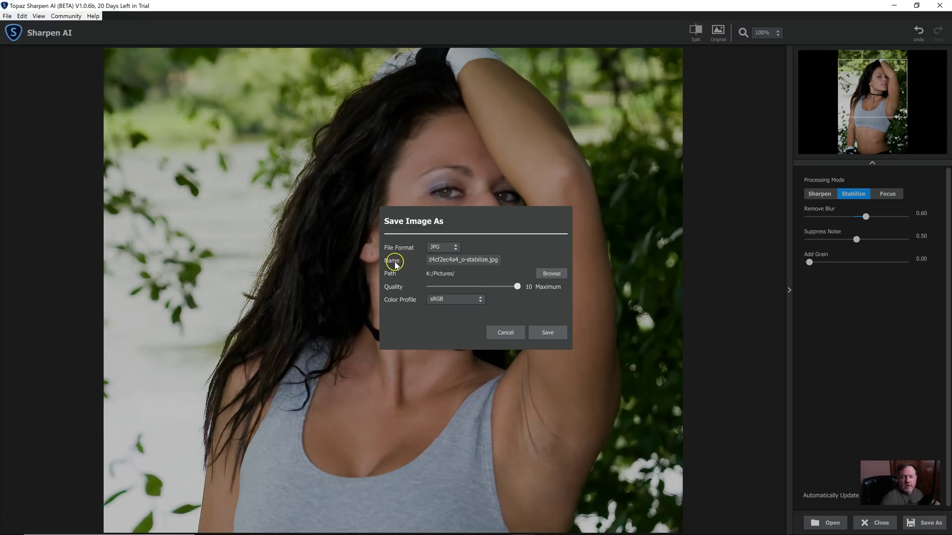
{"action": "left_click", "coordinate": [446, 259]}
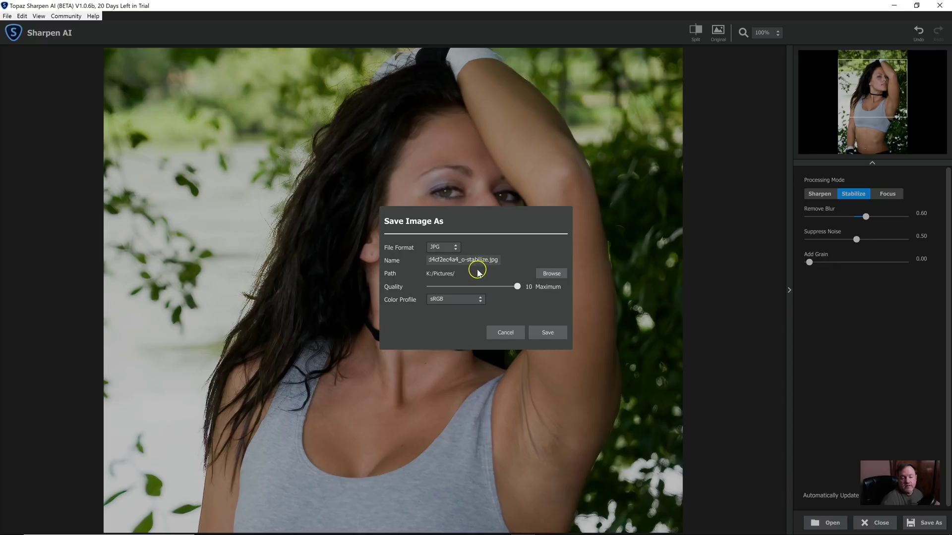
{"action": "triple_click", "coordinate": [450, 262]}
{"action": "left_click", "coordinate": [384, 262]}
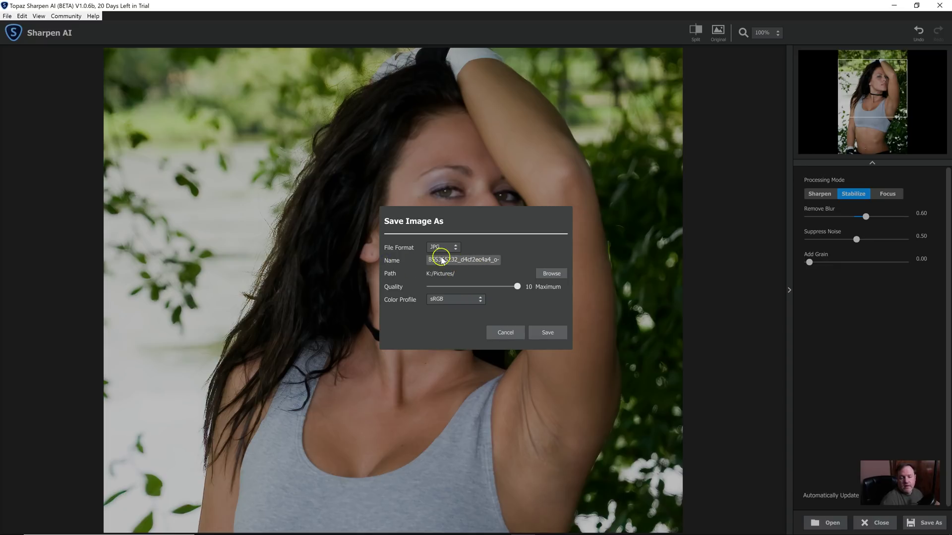
{"action": "type", "text": "model"}
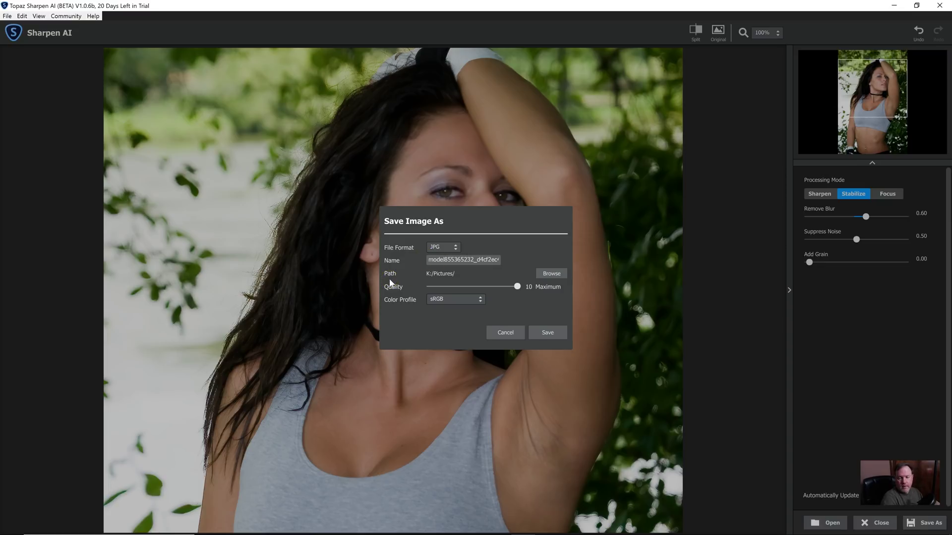
{"action": "type", "text": "dark hari"}
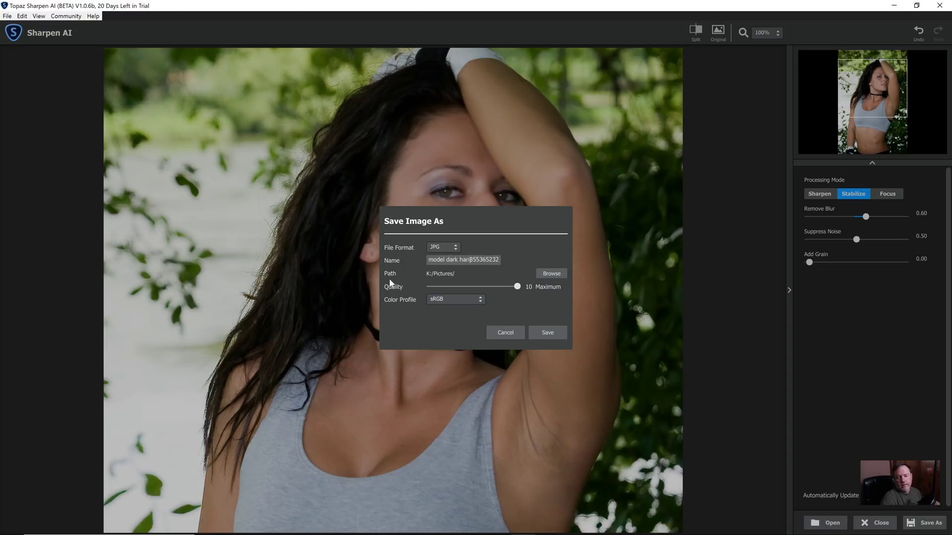
{"action": "key", "text": "BackSpace"}
{"action": "type", "text": "i"}
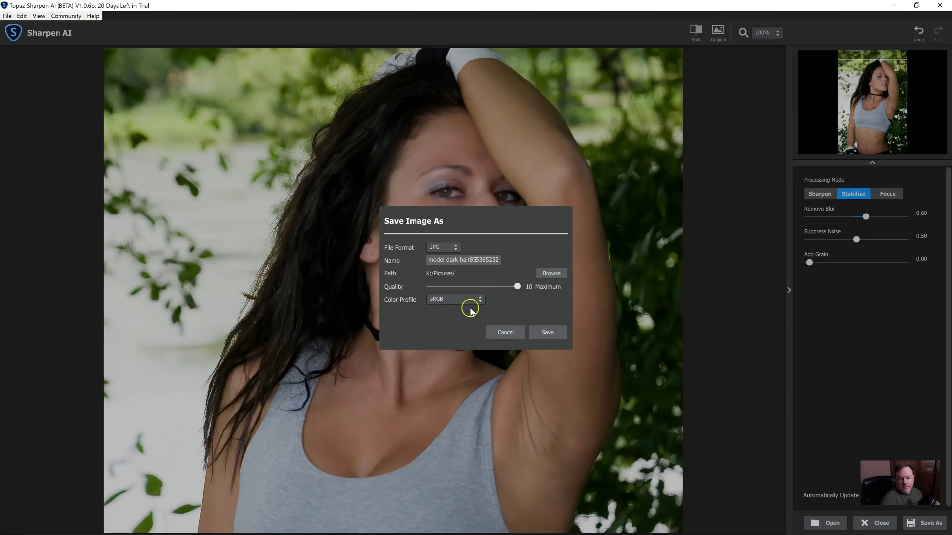
{"action": "left_click", "coordinate": [556, 333]}
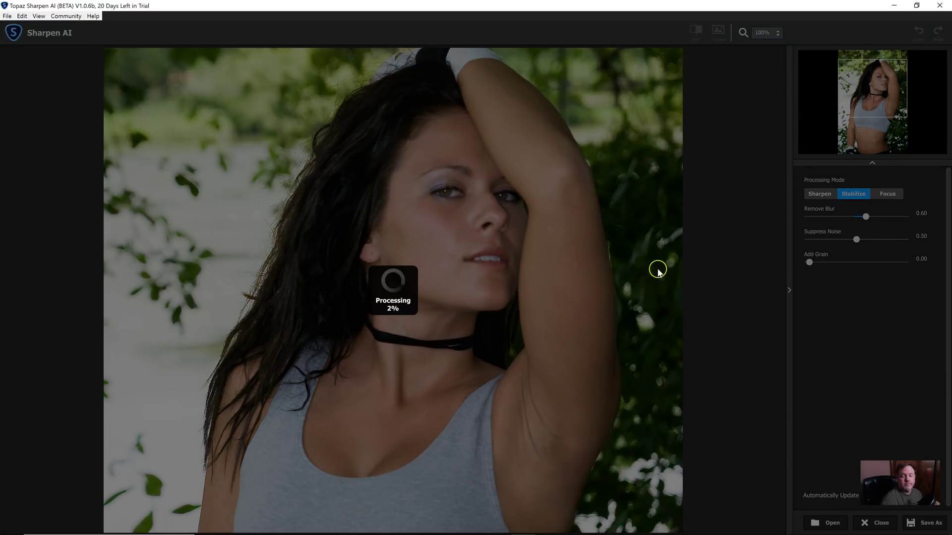